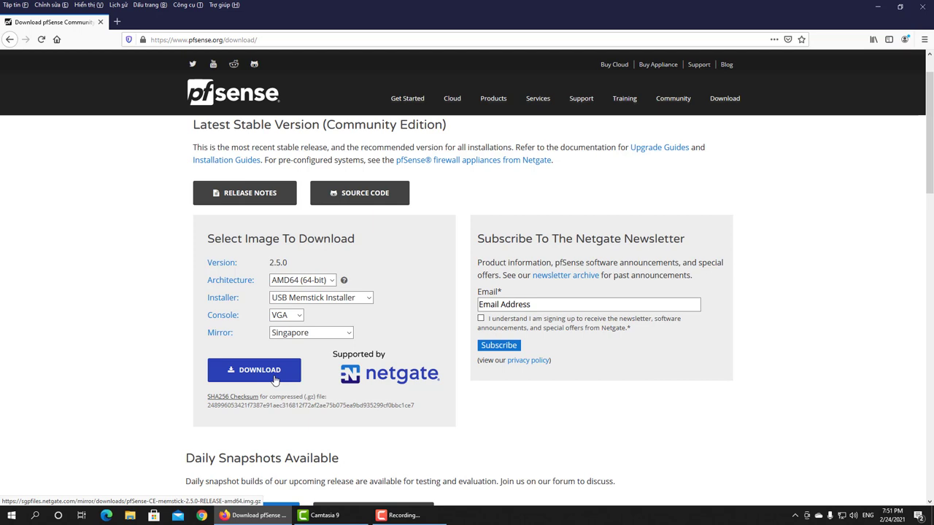
- Search Google for "rufus" in a new browser tab and open the official Rufus website at its download section
left_click(117, 22)
type("google.com.vn/")
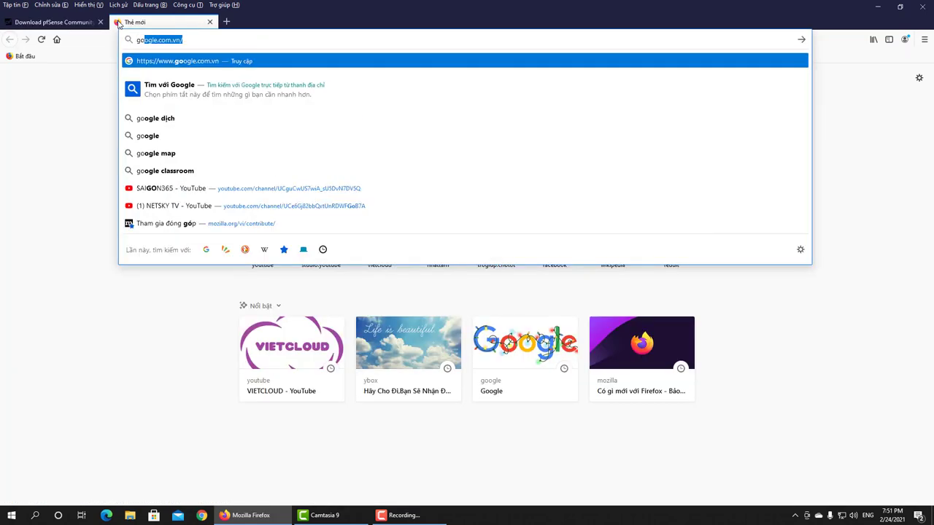
key("Return")
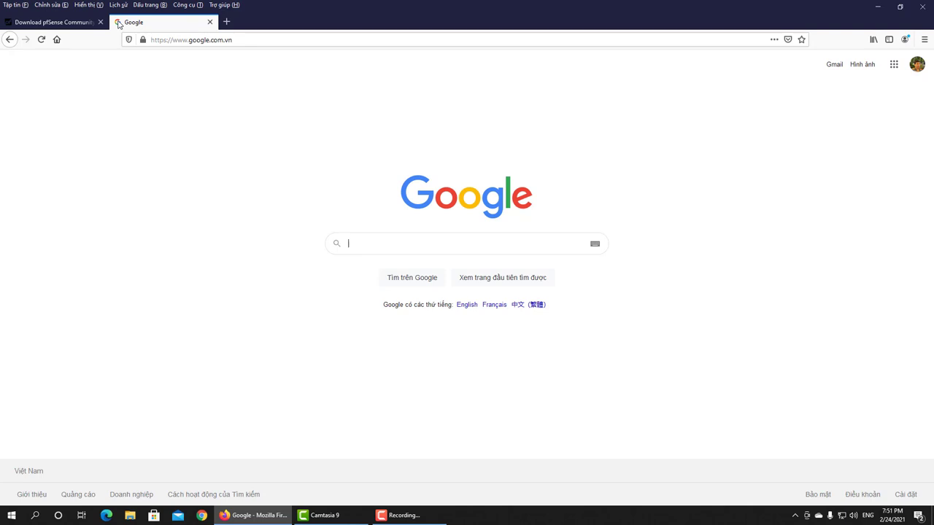
left_click(358, 243)
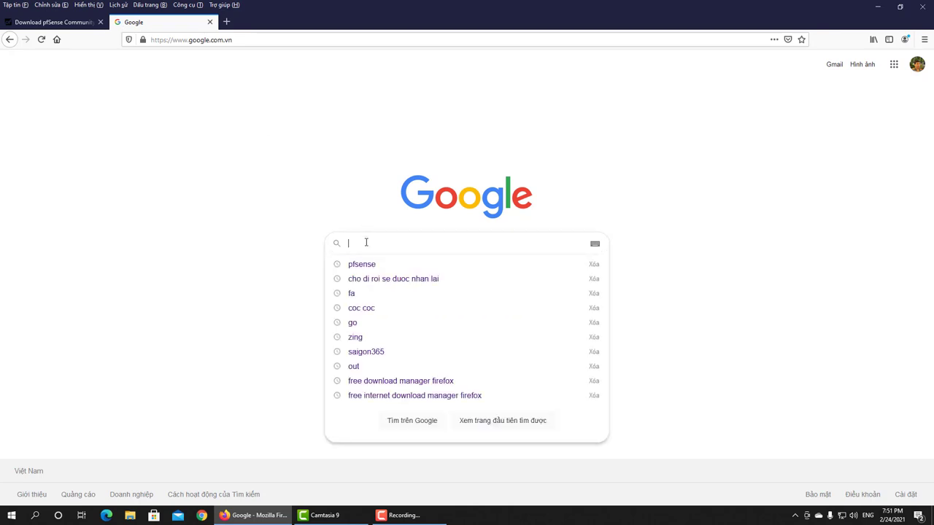
type("re")
key("BackSpace")
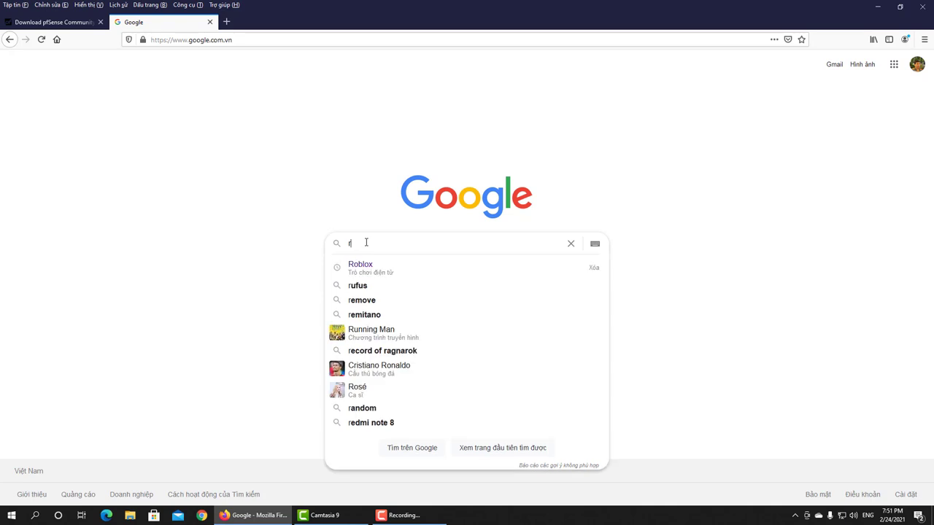
type("ufus")
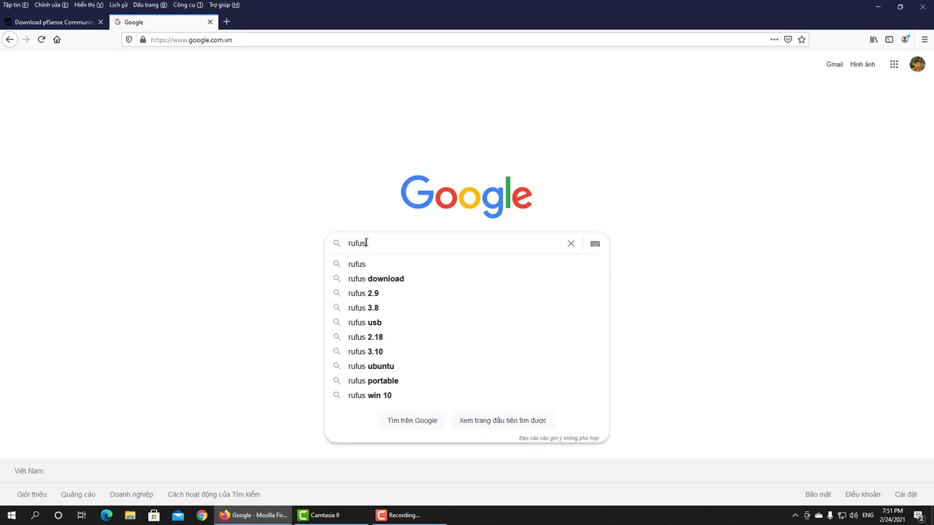
left_click(371, 265)
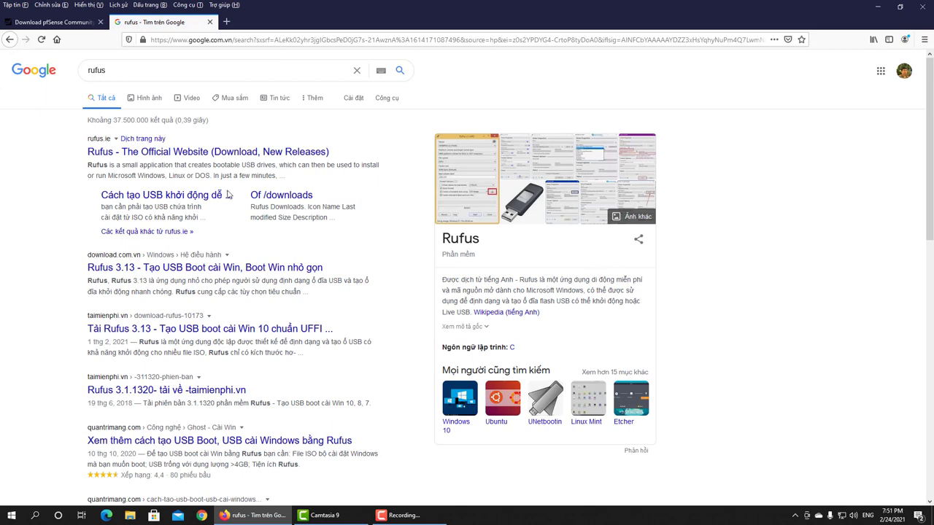
left_click(155, 154)
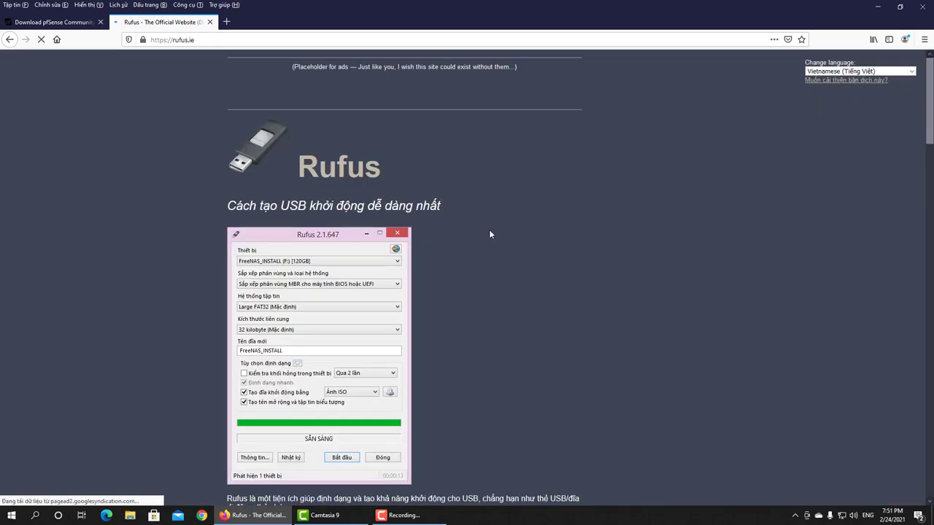
scroll(488, 231, "down", 5)
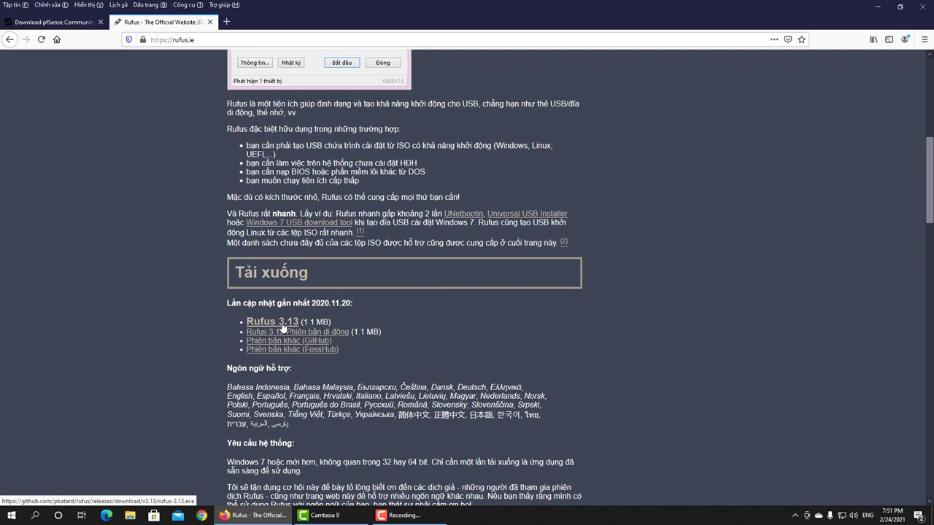
- Revisit the USB Memstick Installer download on the pfSense page and return to the Rufus page
key("ctrl+Tab")
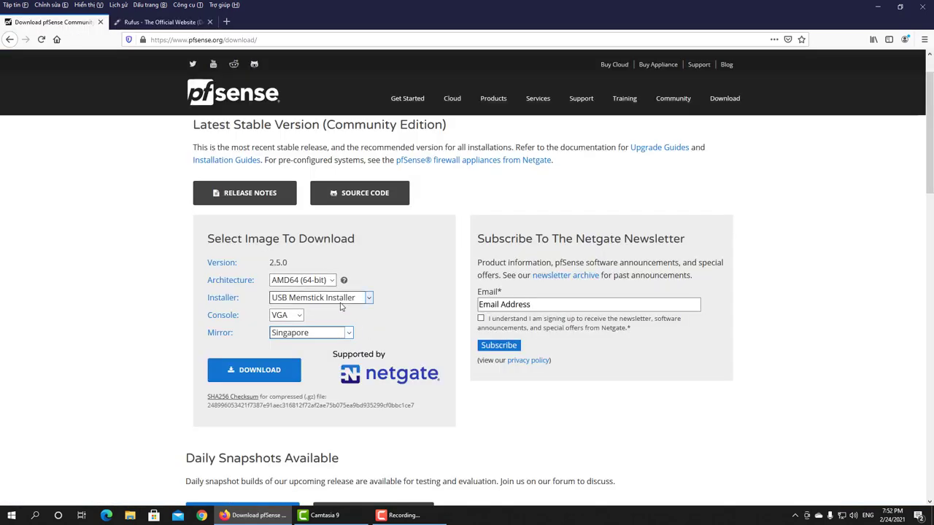
left_click(257, 372)
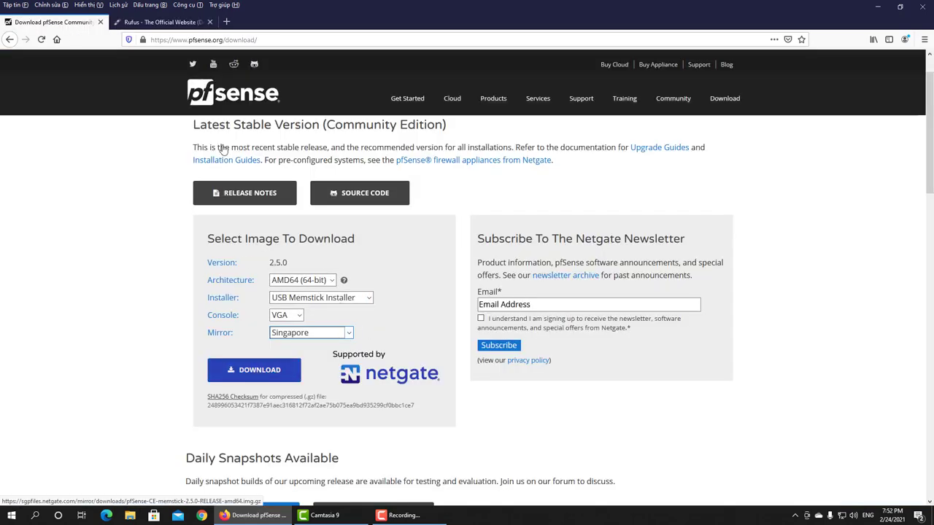
left_click(161, 22)
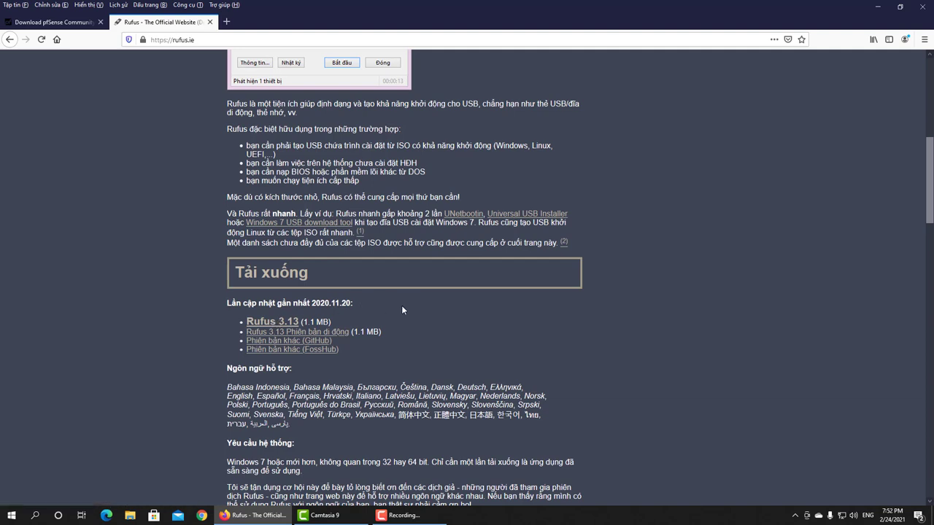
- Minimise the browser, open the desktop's Download folder and show its files in list view
left_click(878, 6)
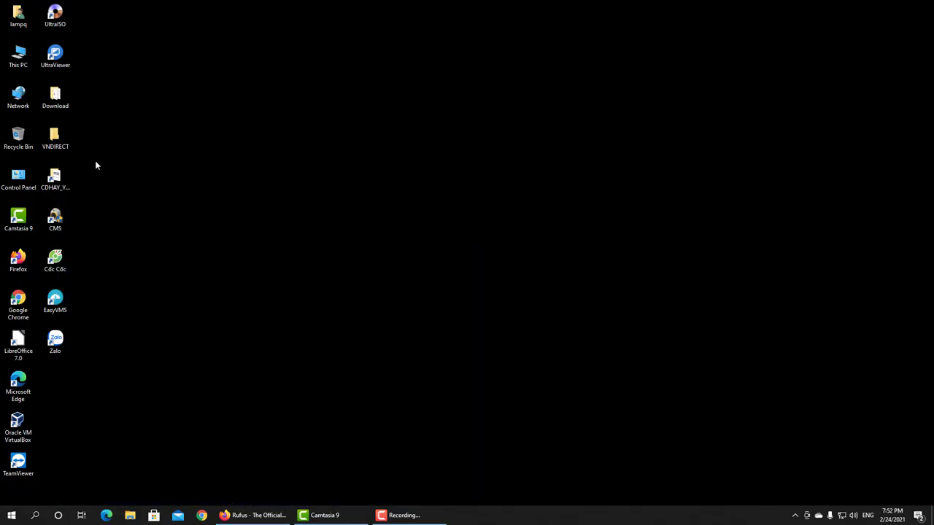
double_click(56, 99)
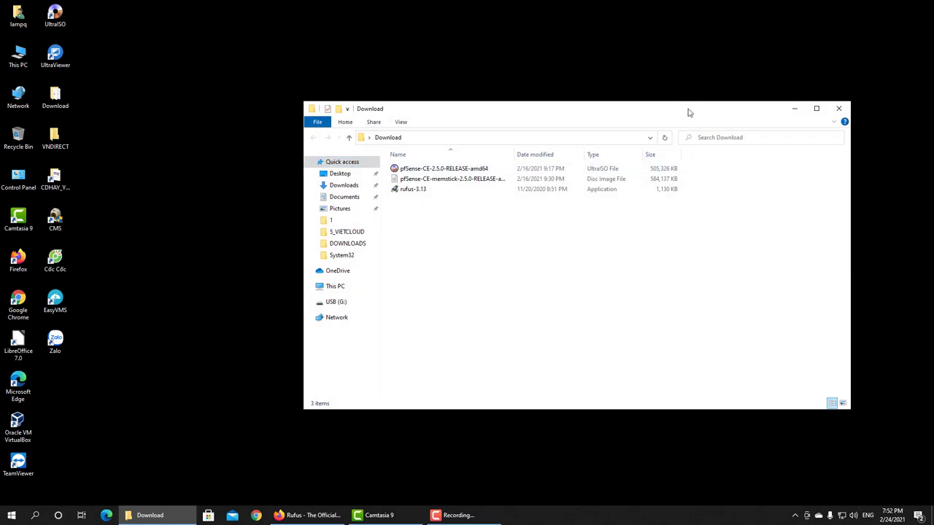
left_click_drag(688, 112, 661, 119)
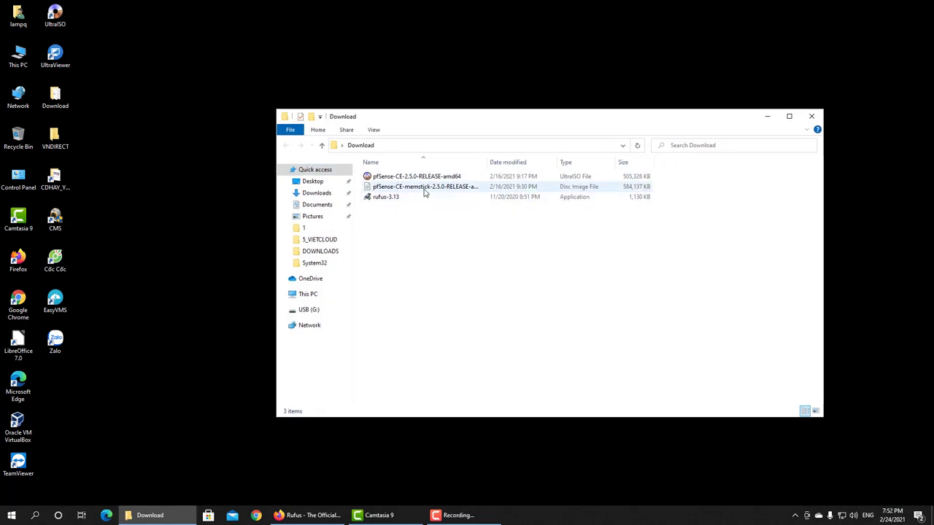
left_click(373, 129)
left_click(430, 151)
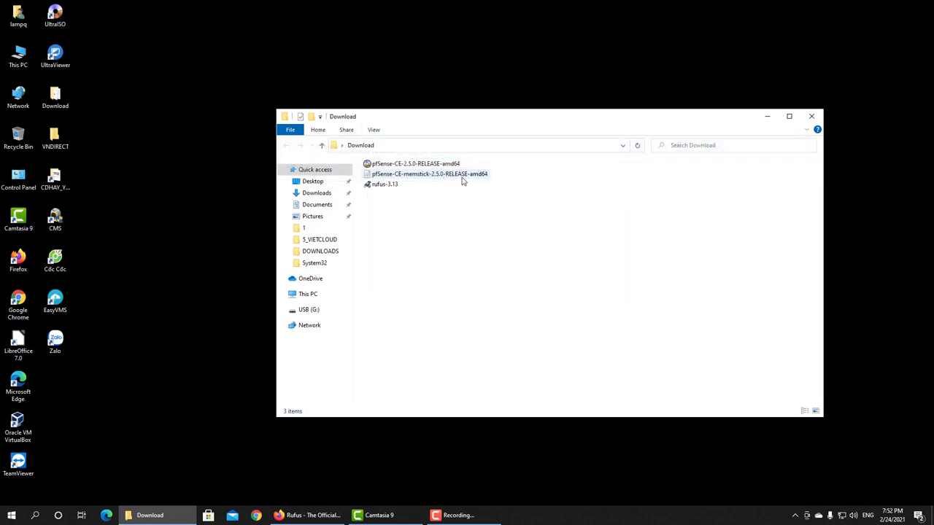
- Check the two pfSense 2.5.0 images and rufus-3.13 in the Download folder, and the contents of the USB (G:) drive
left_click(426, 175)
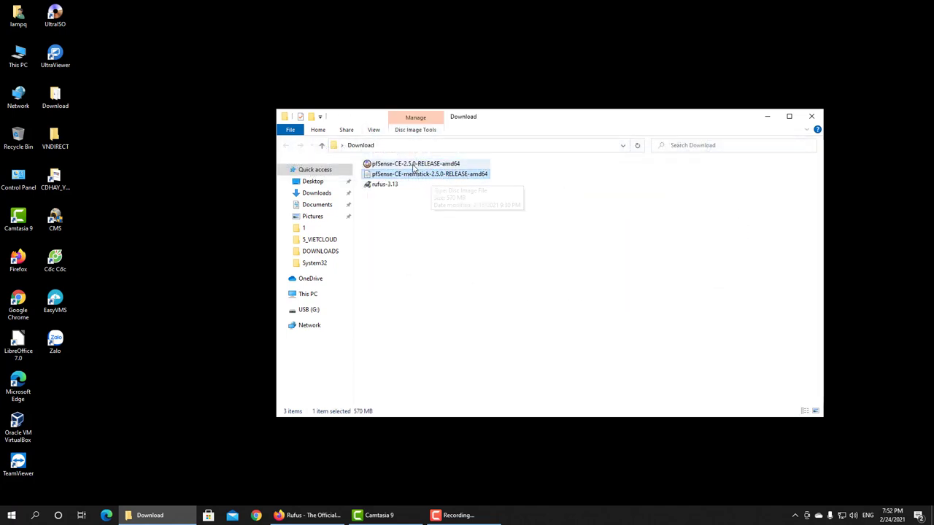
left_click(420, 164)
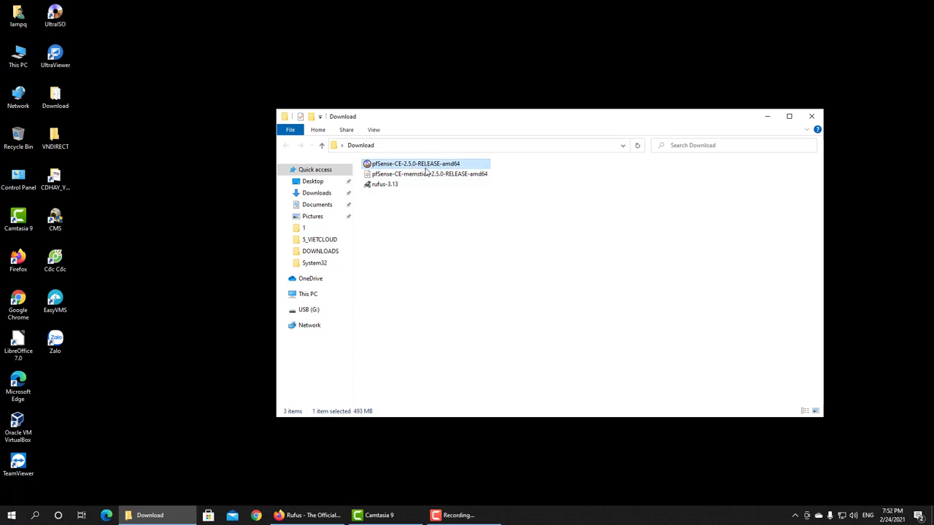
left_click(392, 187)
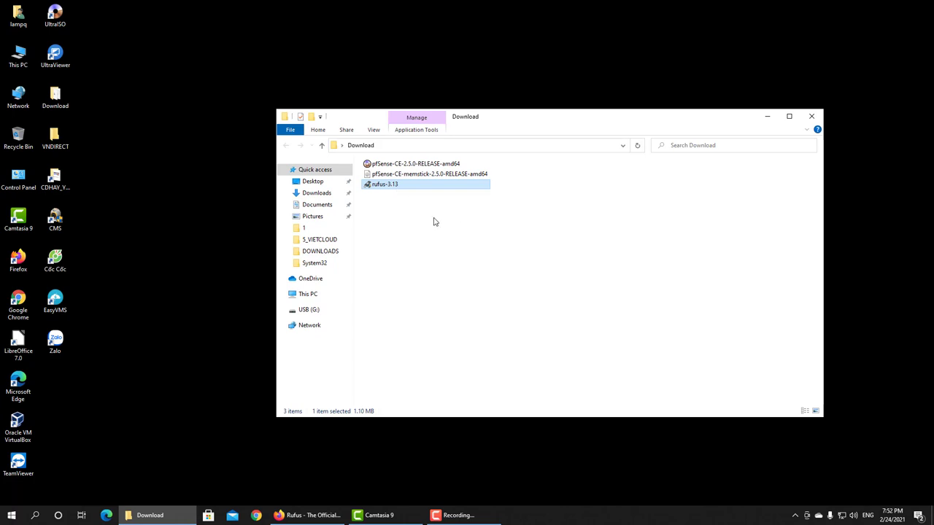
left_click(306, 311)
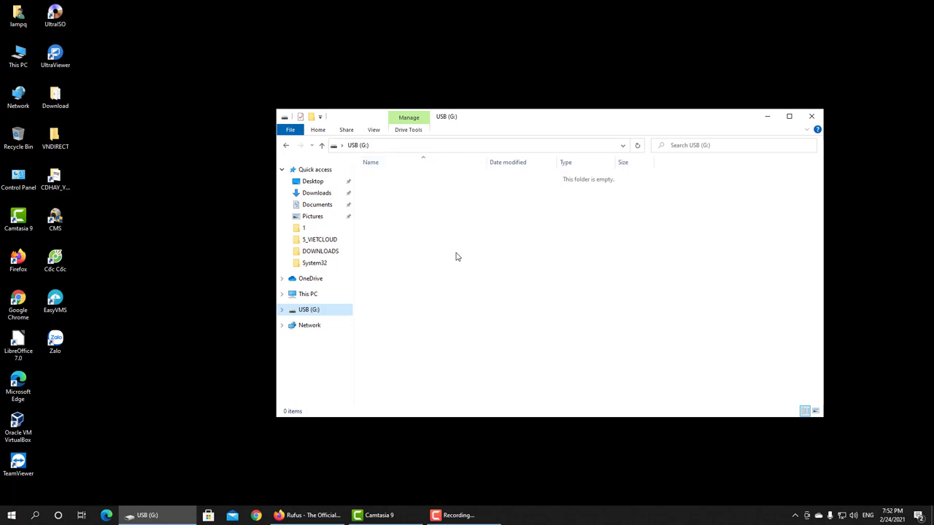
left_click(285, 145)
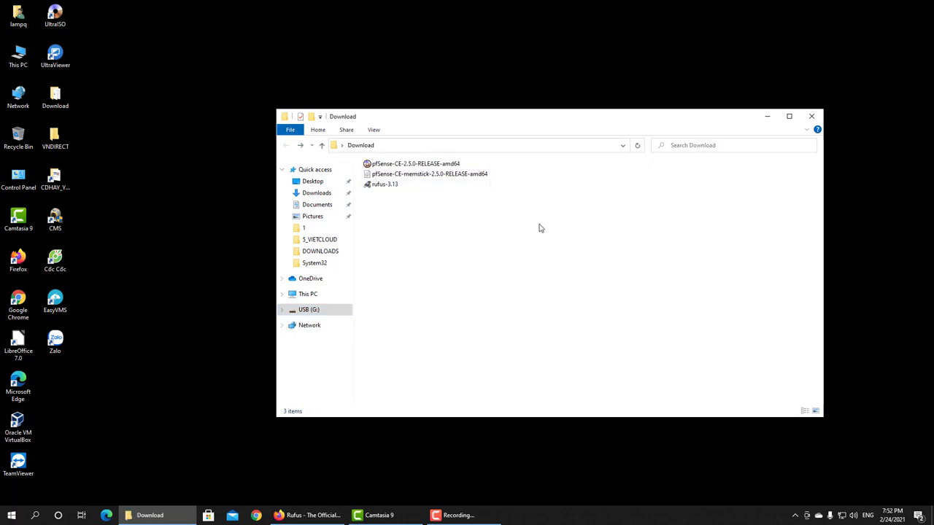
left_click(436, 175)
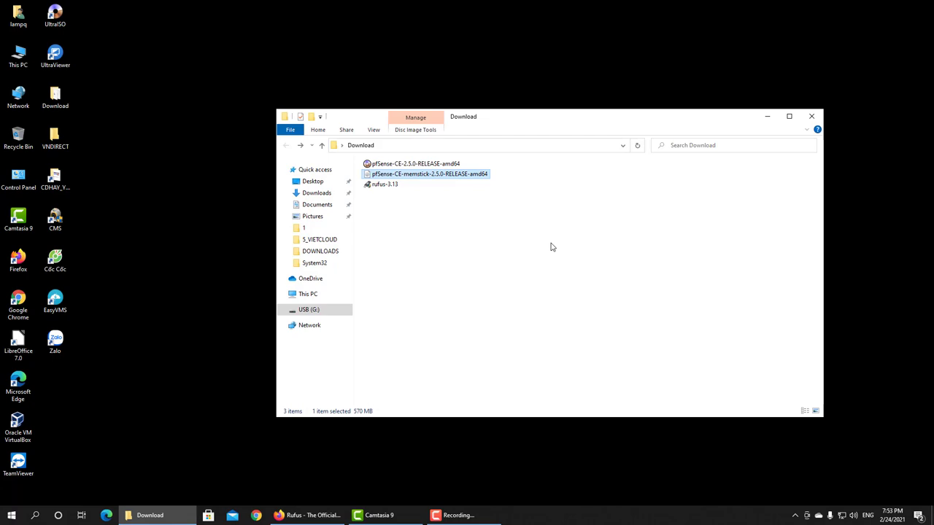
- Launch rufus-3.13 and load pfSense-CE-memstick-2.5.0-RELEASE-amd64 as the boot image for USB (G:)
double_click(384, 185)
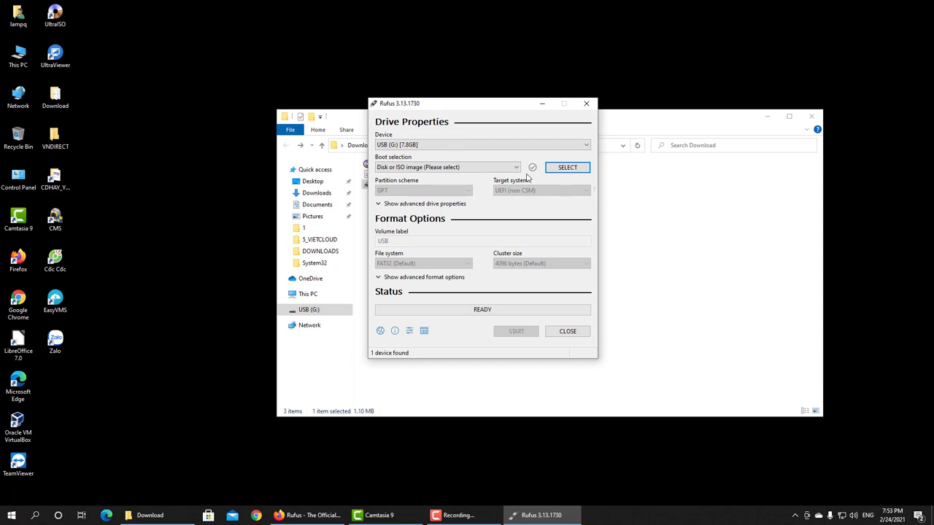
left_click_drag(475, 107, 567, 131)
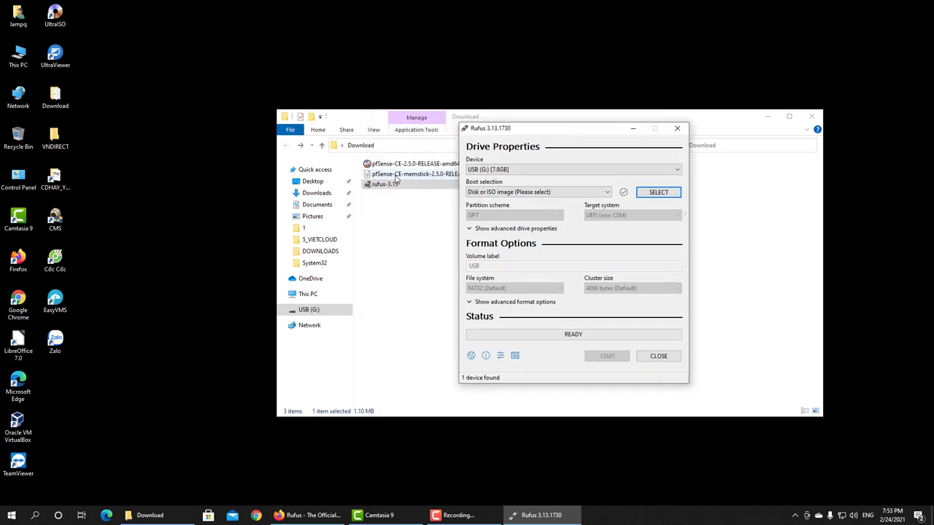
left_click(658, 191)
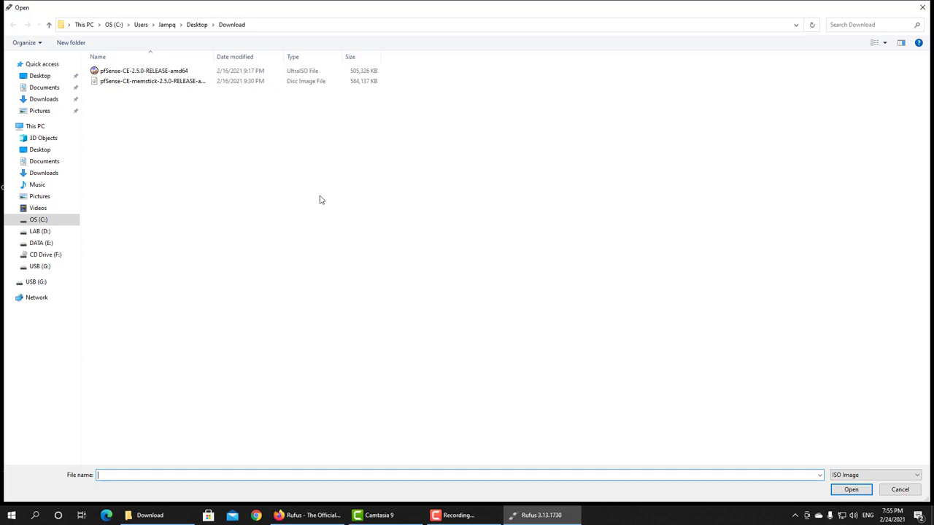
left_click(125, 84)
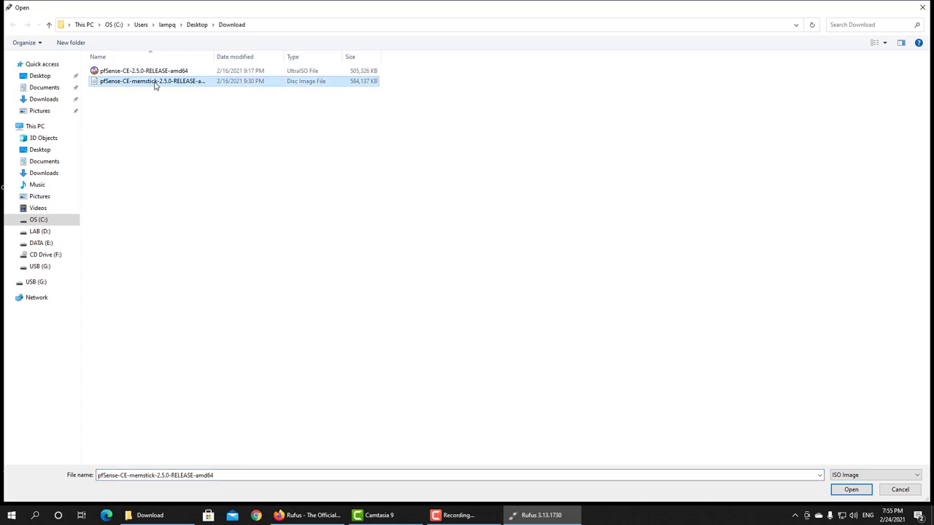
double_click(153, 83)
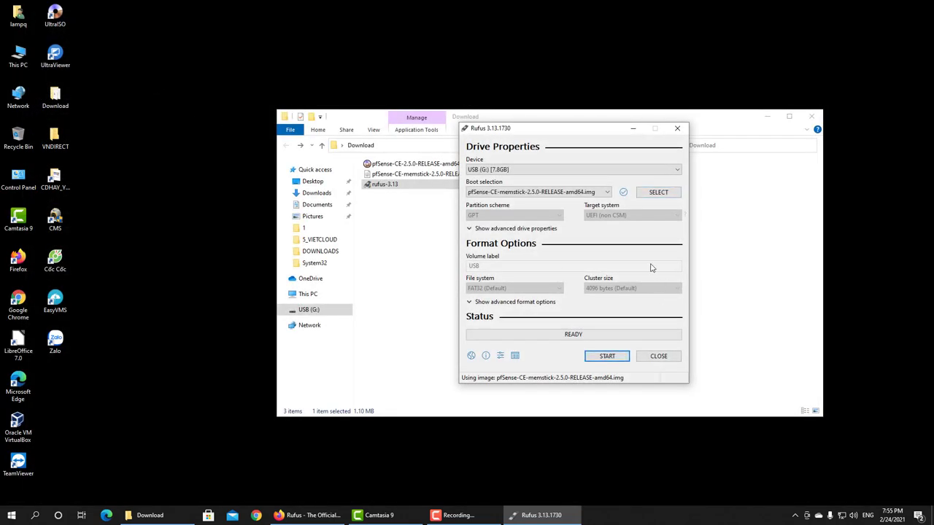
- Write the pfSense memstick image to the USB drive, accepting the erasure of all its data, and close Rufus
left_click(607, 356)
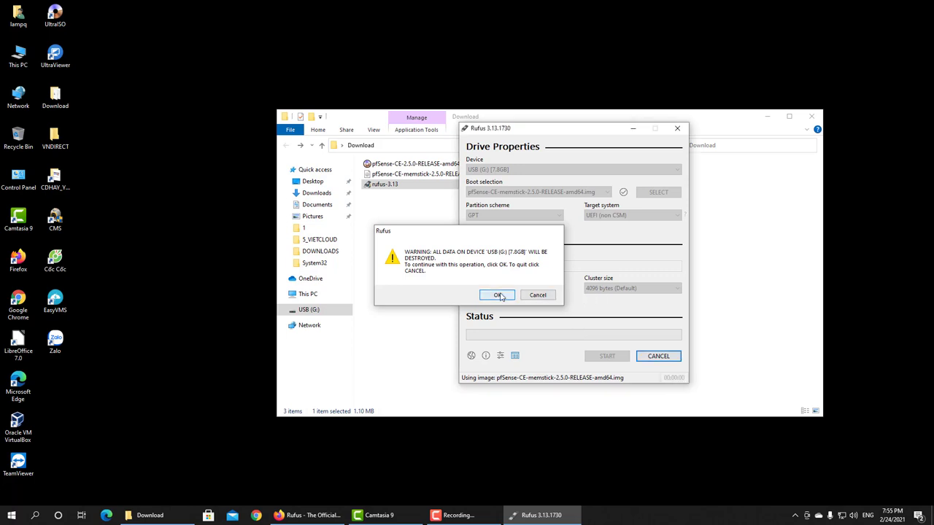
left_click(498, 295)
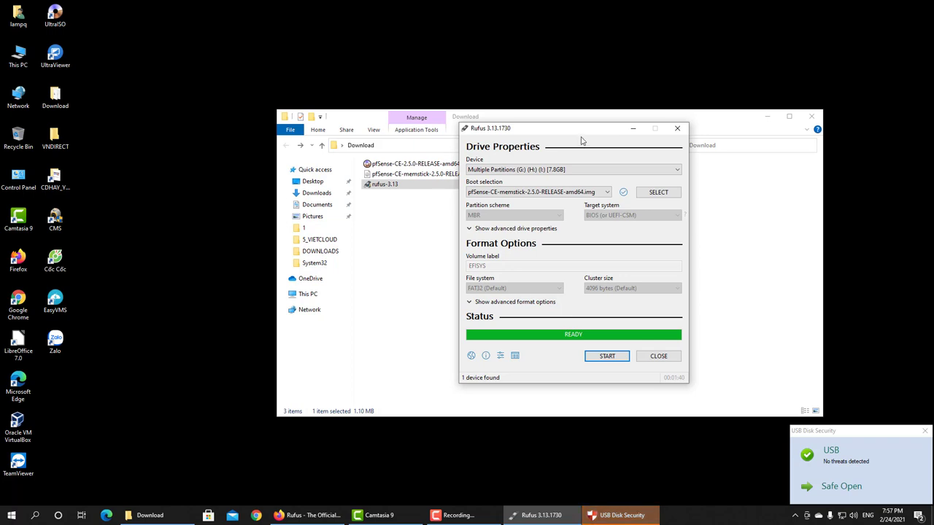
left_click_drag(579, 129, 556, 130)
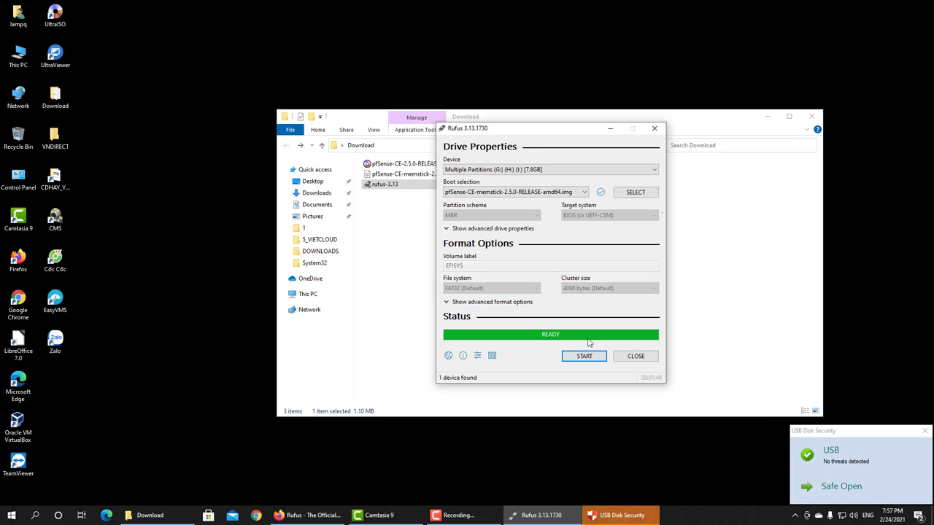
left_click(634, 357)
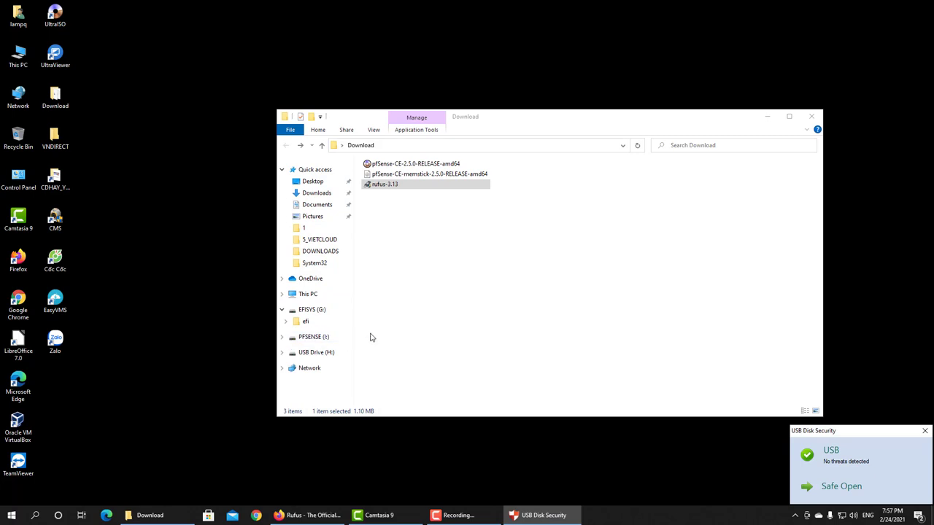
- Inspect the contents of the PFSENSE (I:) and EFISYS (G:) partitions on the USB drive
left_click(303, 340)
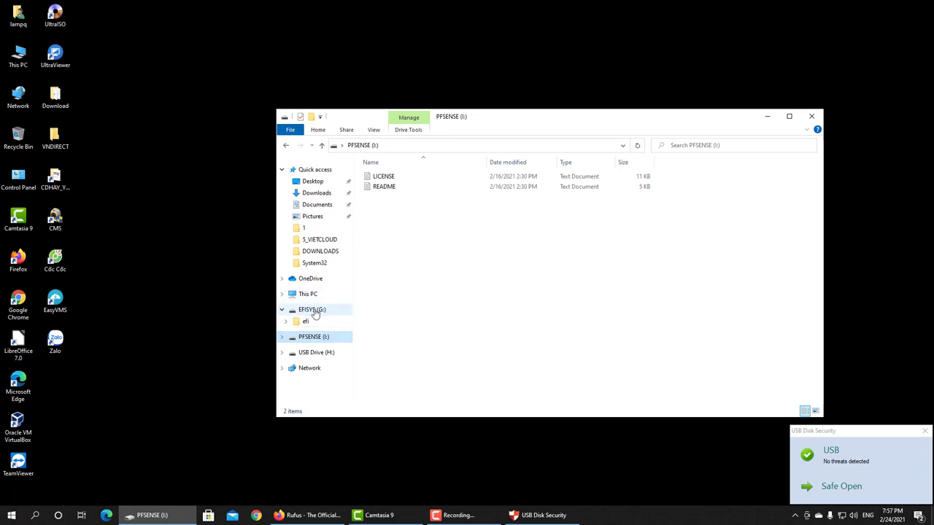
left_click(318, 311)
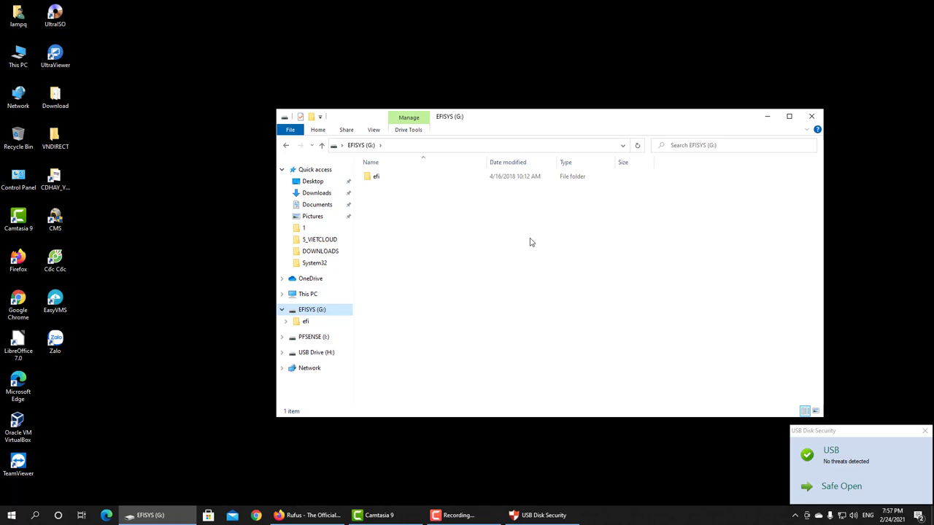